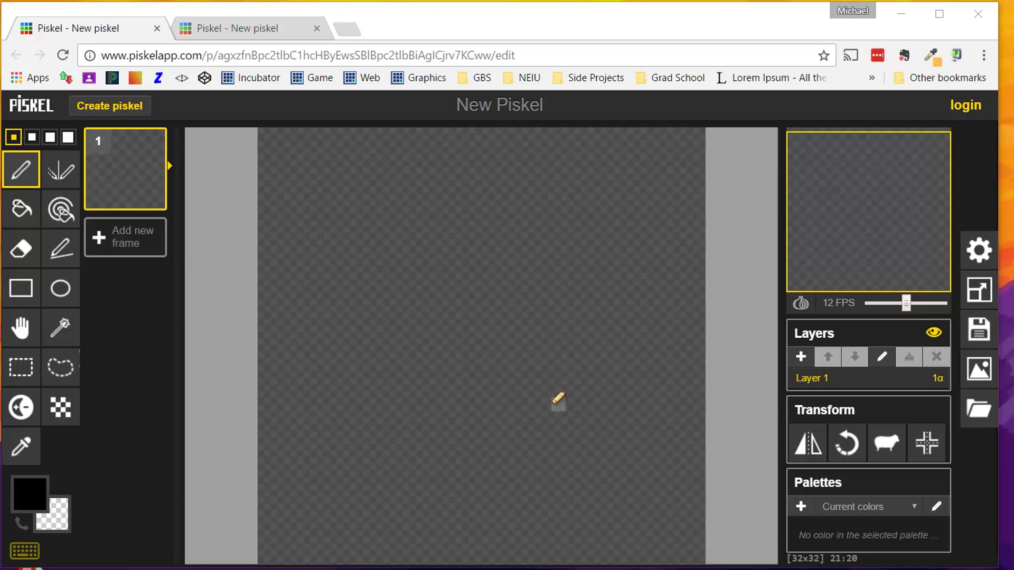
- Set the primary drawing colour to the vivid blue #0055ff in the colour picker
left_click(33, 497)
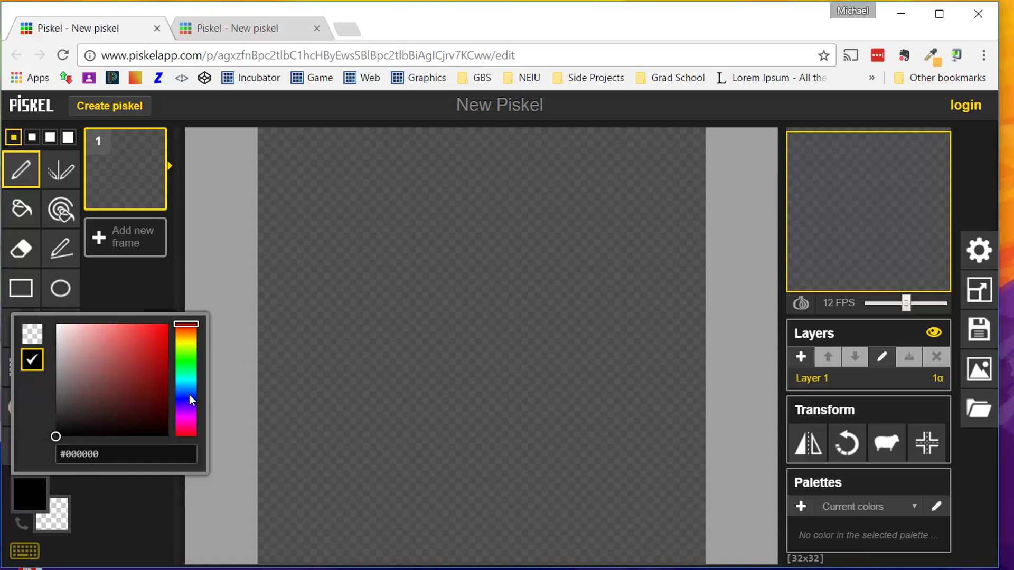
left_click(189, 395)
left_click(143, 364)
left_click_drag(168, 342, 189, 311)
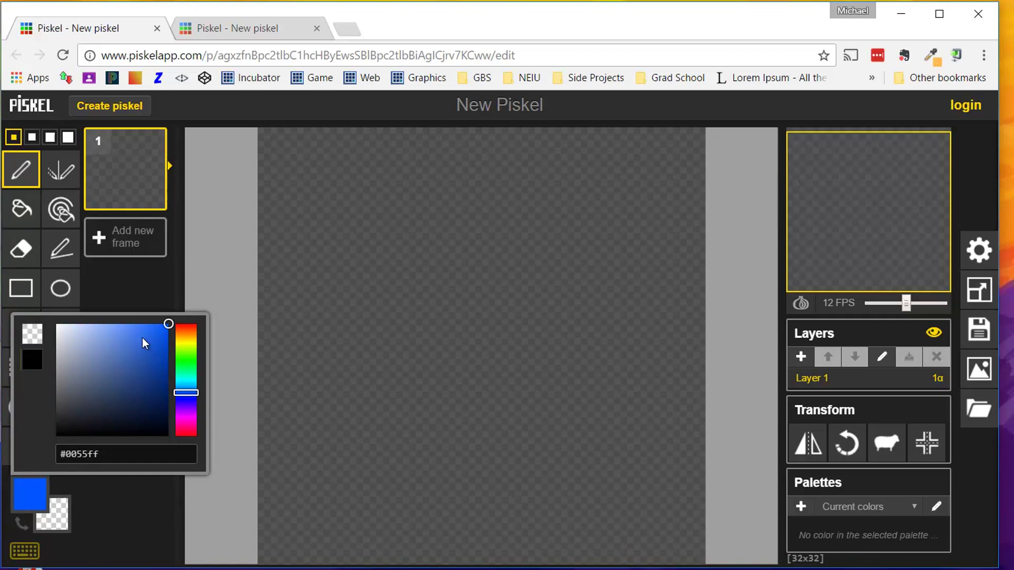
left_click(23, 169)
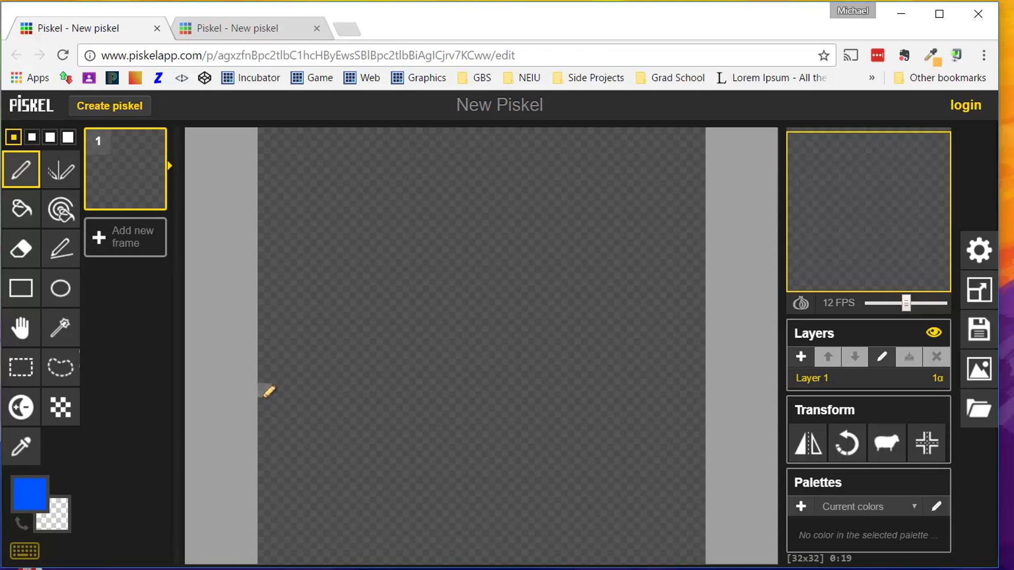
- Draw a two-peak blue zigzag line with the Pen across frame 1
mouse_move(269, 391)
left_mouse_down()
mouse_move(364, 294)
mouse_move(382, 312)
mouse_move(432, 446)
mouse_move(590, 229)
mouse_move(636, 300)
mouse_move(707, 376)
left_mouse_up()
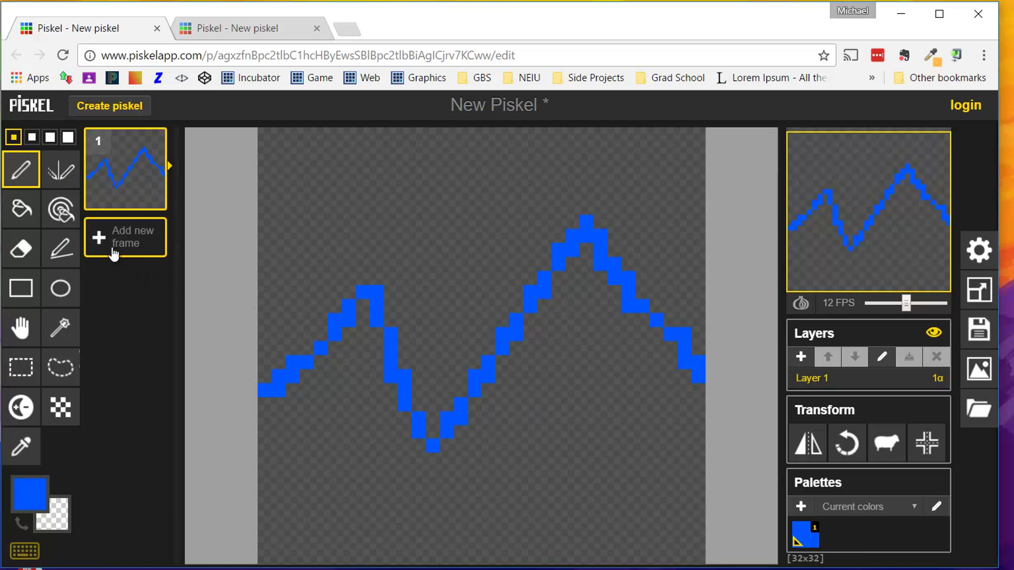
- Duplicate frame 1, shift the copy's zigzag right and up, and draw a new dip from the left edge
mouse_move(154, 203)
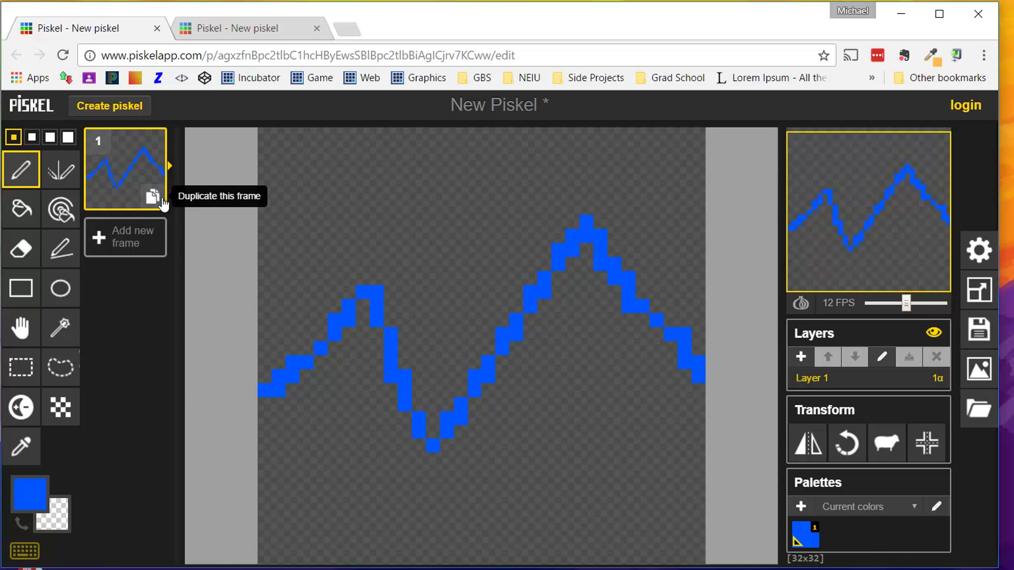
left_click(153, 197)
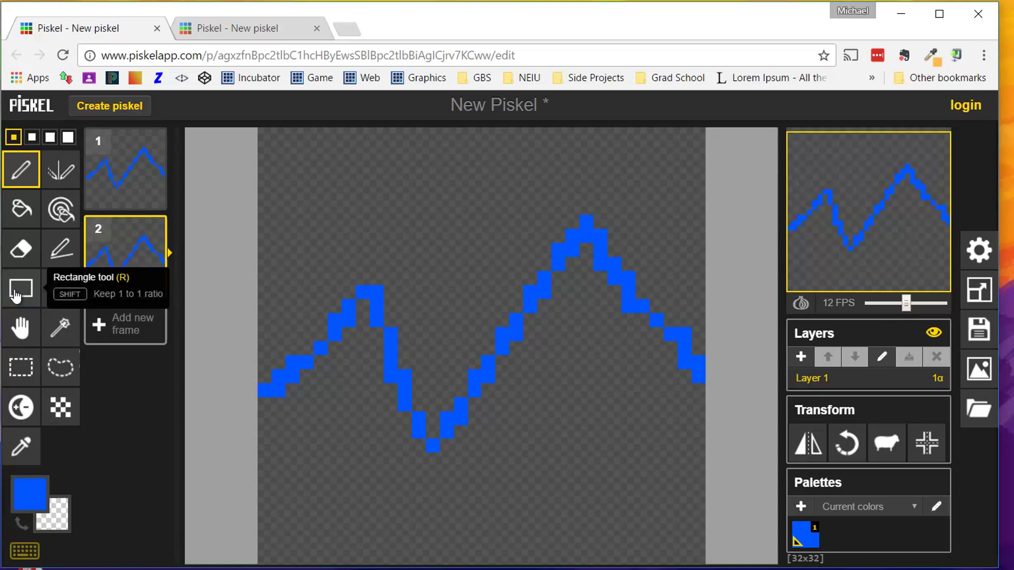
left_click(21, 327)
left_click_drag(418, 294, 430, 324)
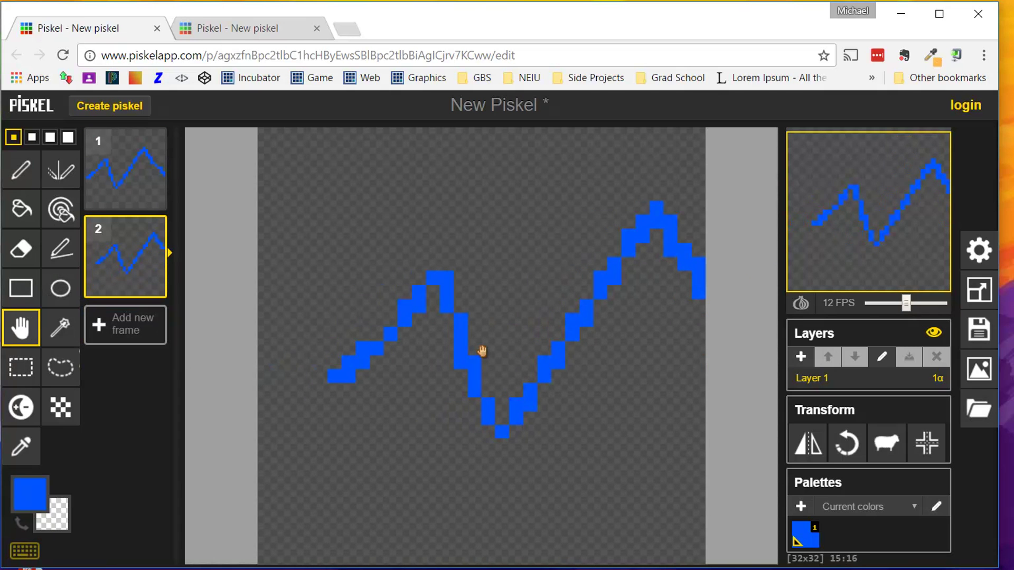
left_click(20, 180)
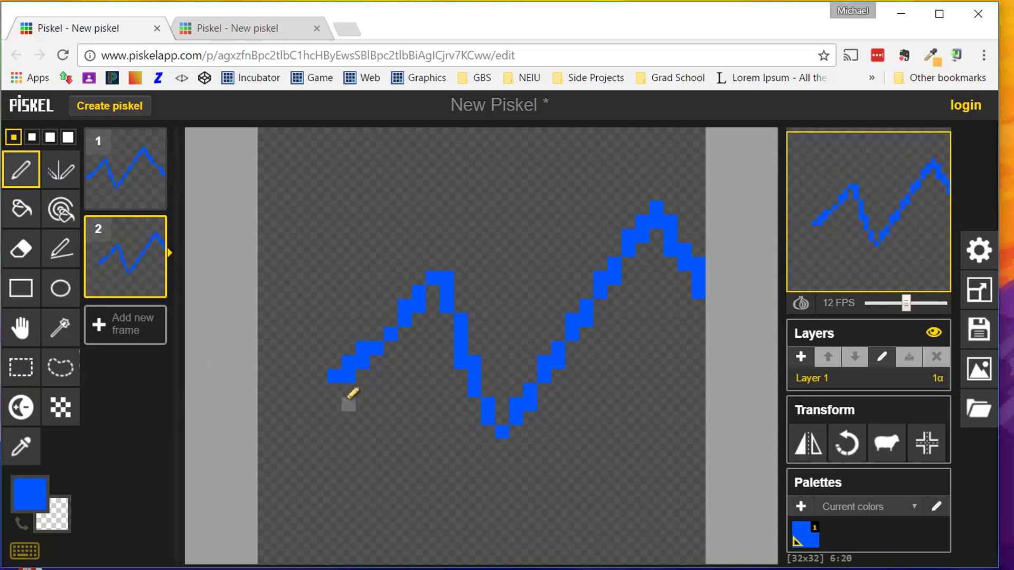
left_click_drag(324, 403, 220, 220)
- Duplicate frame 2, shift its zigzag further right, add a left-edge peak, and set playback to 10 FPS
mouse_move(139, 258)
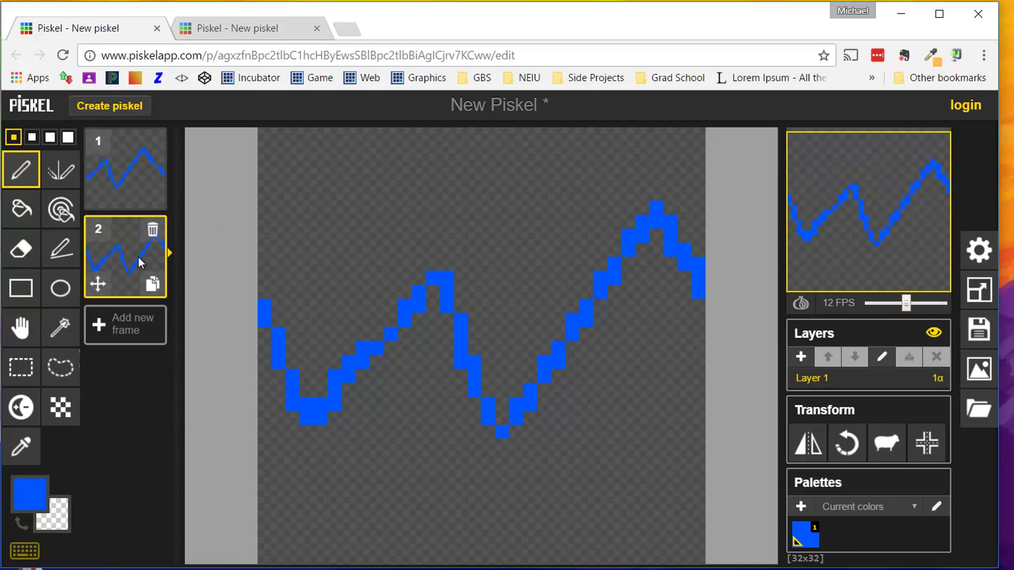
left_click(154, 294)
left_click(20, 328)
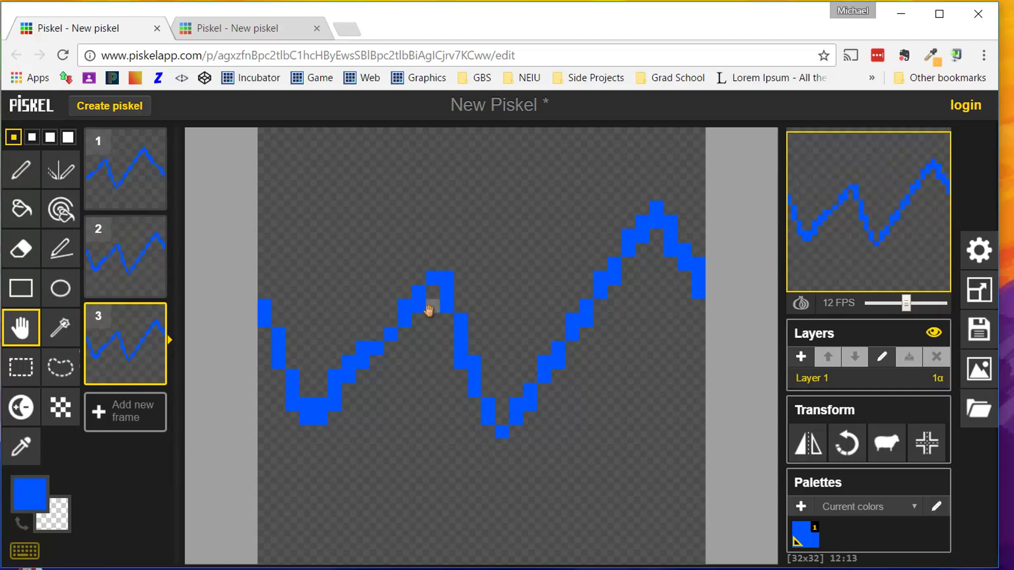
left_click_drag(428, 310, 512, 309)
left_click(24, 168)
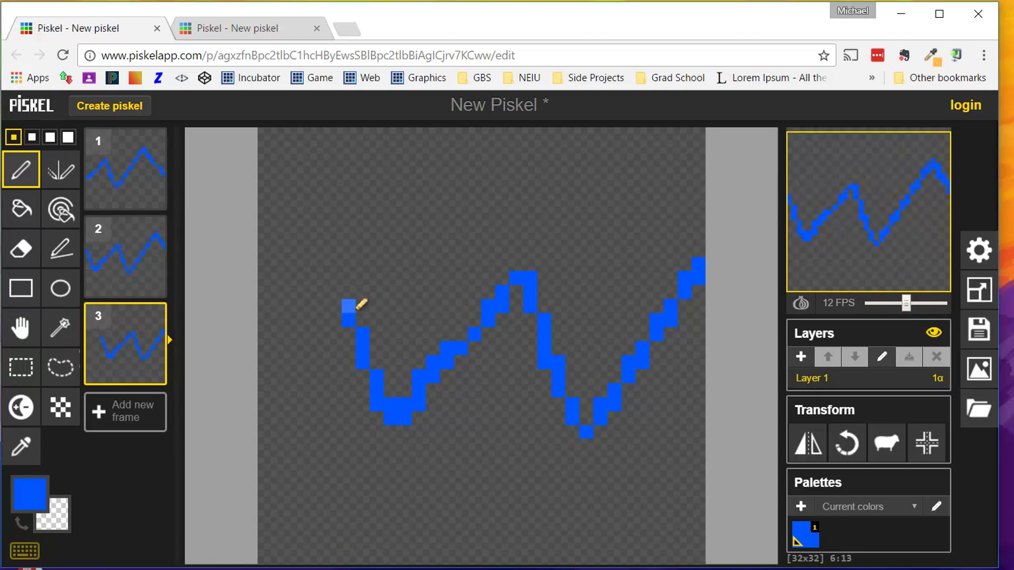
mouse_move(361, 304)
left_mouse_down()
mouse_move(292, 234)
mouse_move(264, 254)
left_mouse_up()
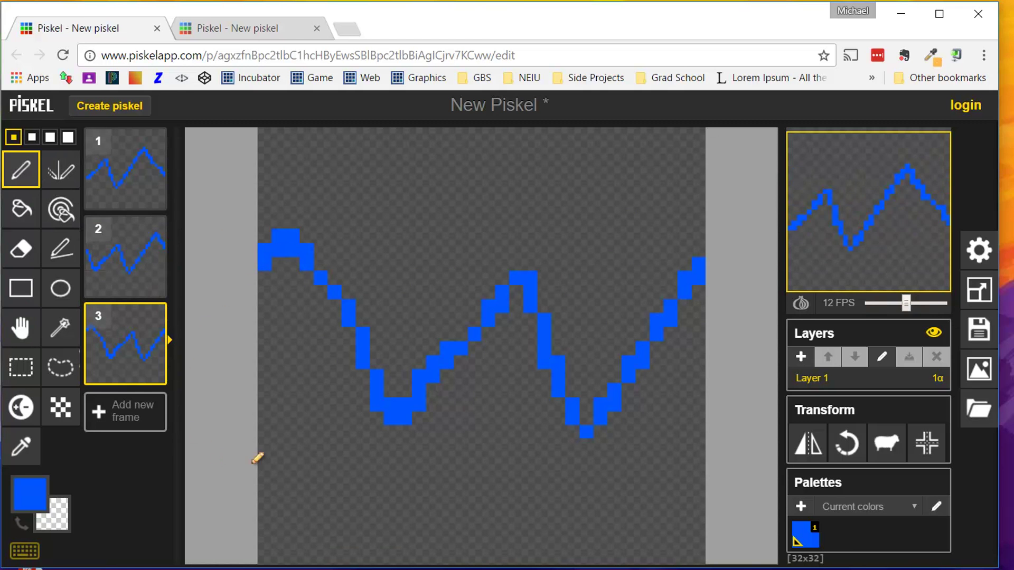
mouse_move(812, 237)
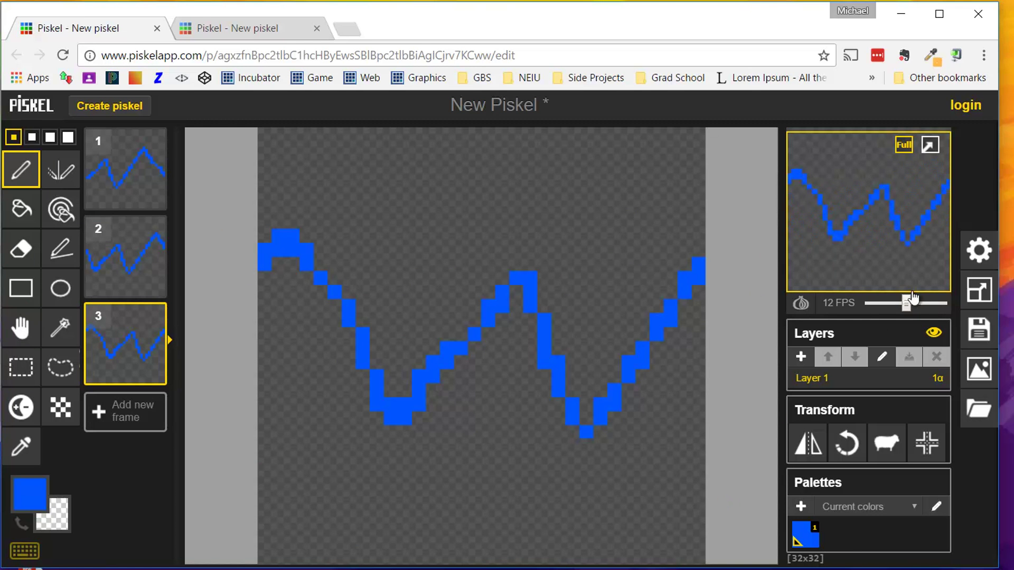
mouse_move(914, 299)
left_mouse_down()
mouse_move(904, 305)
mouse_move(933, 302)
mouse_move(903, 307)
left_mouse_up()
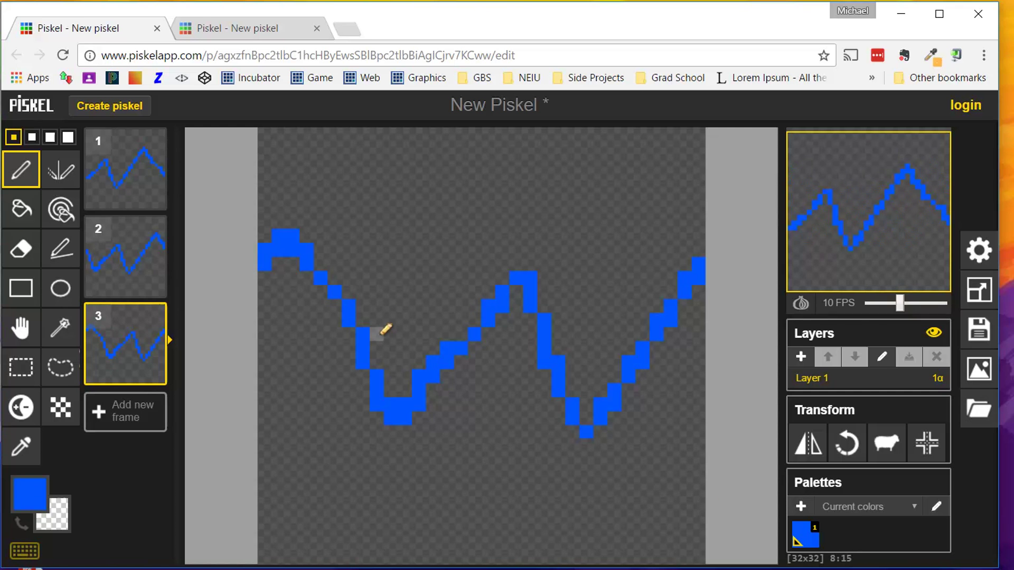
- Save the sprite as Electric.piskel in the Game Design folder on the Desktop
left_click(981, 335)
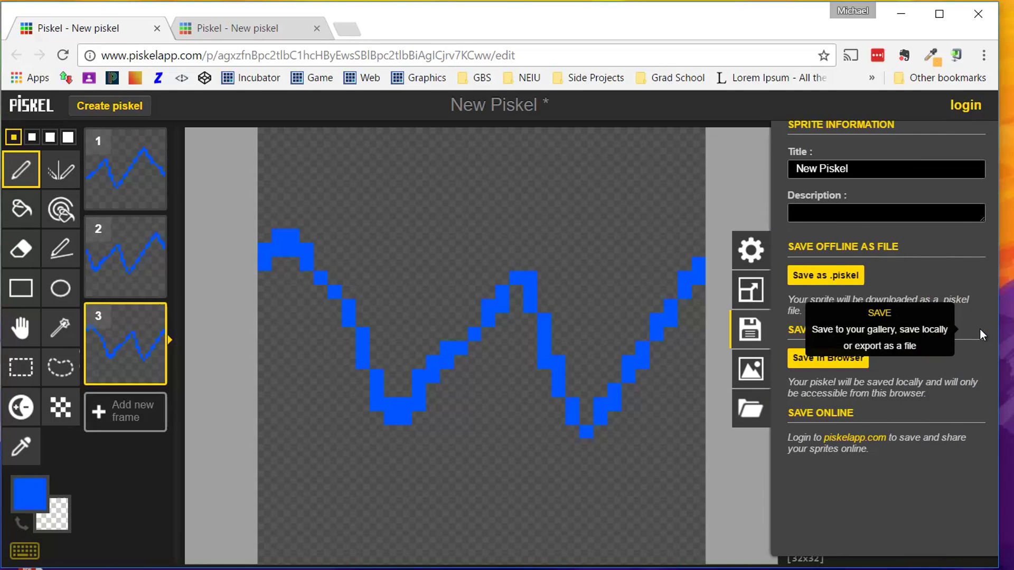
left_click(834, 276)
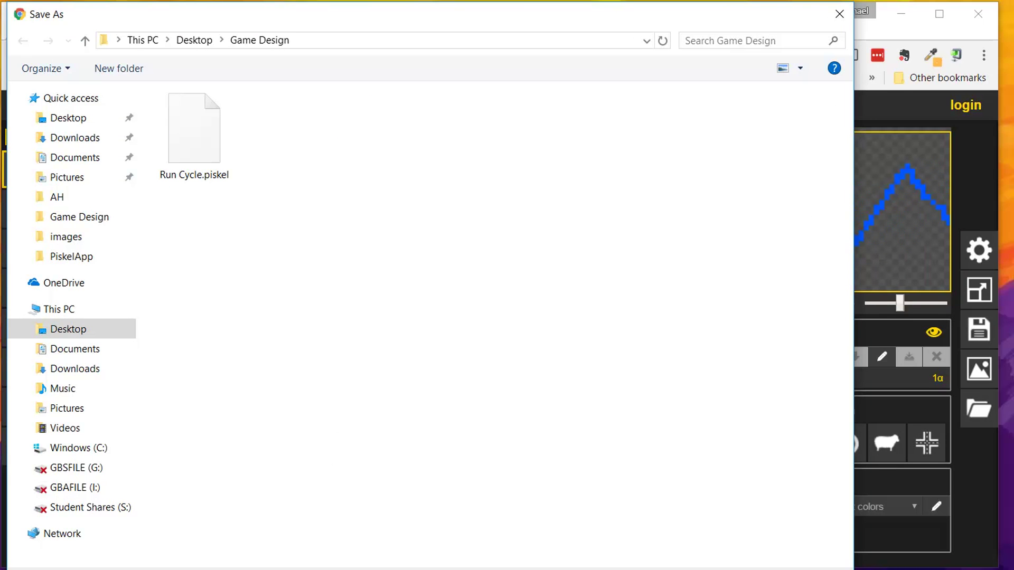
key("Return")
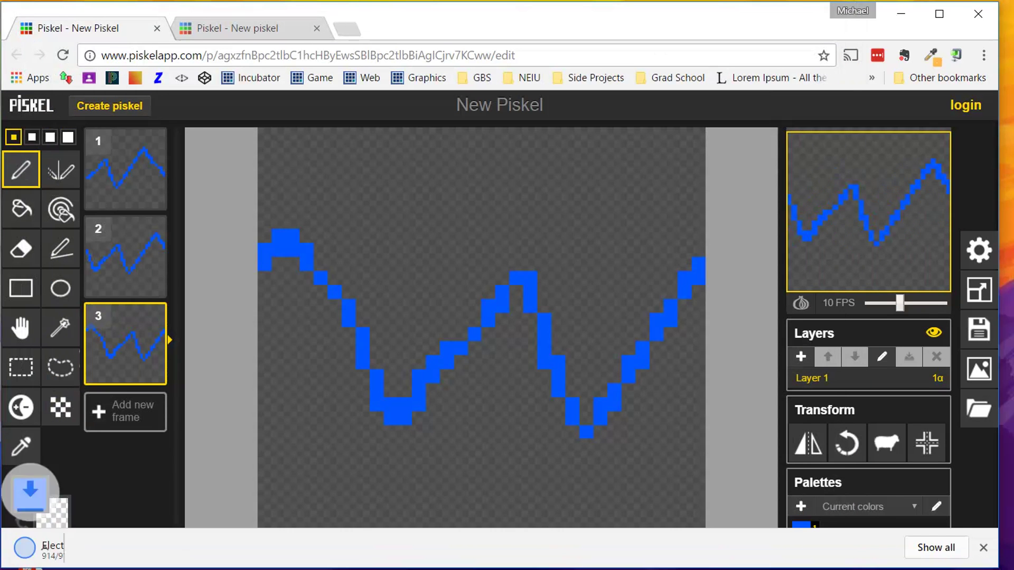
- Dismiss the download notice and save the animation again as a .piskel file in Game Design
left_click(983, 548)
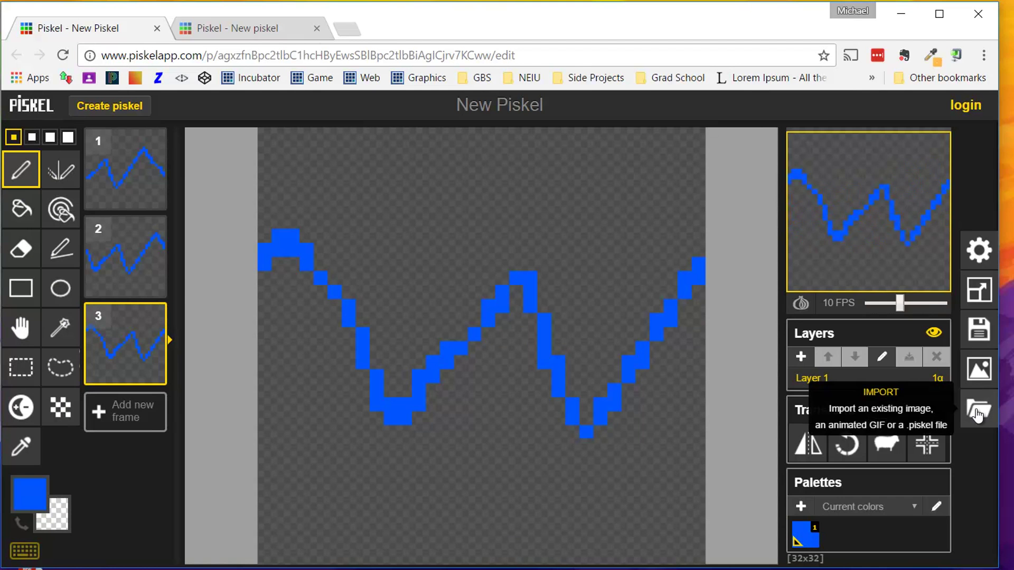
left_click(978, 415)
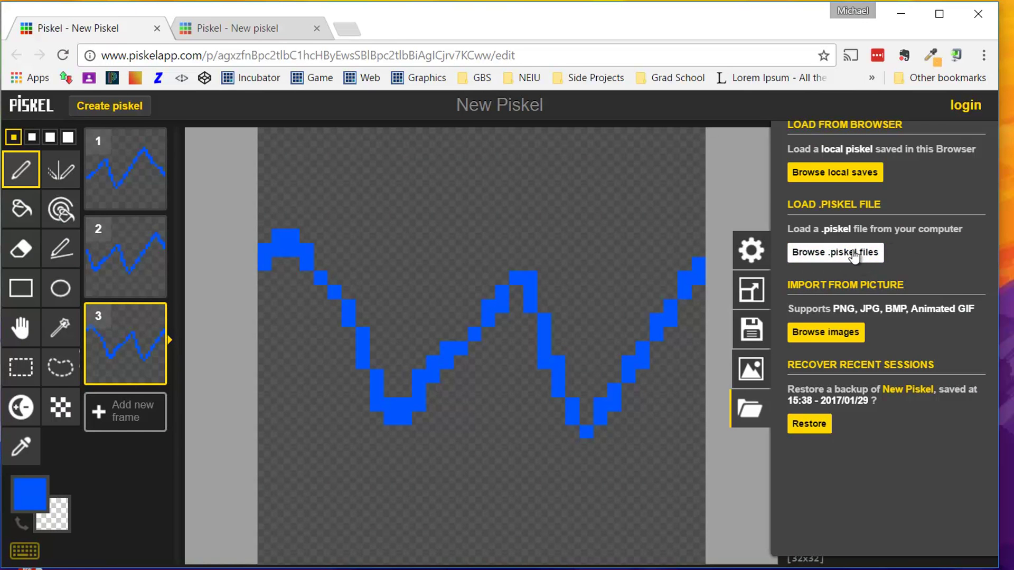
left_click(756, 333)
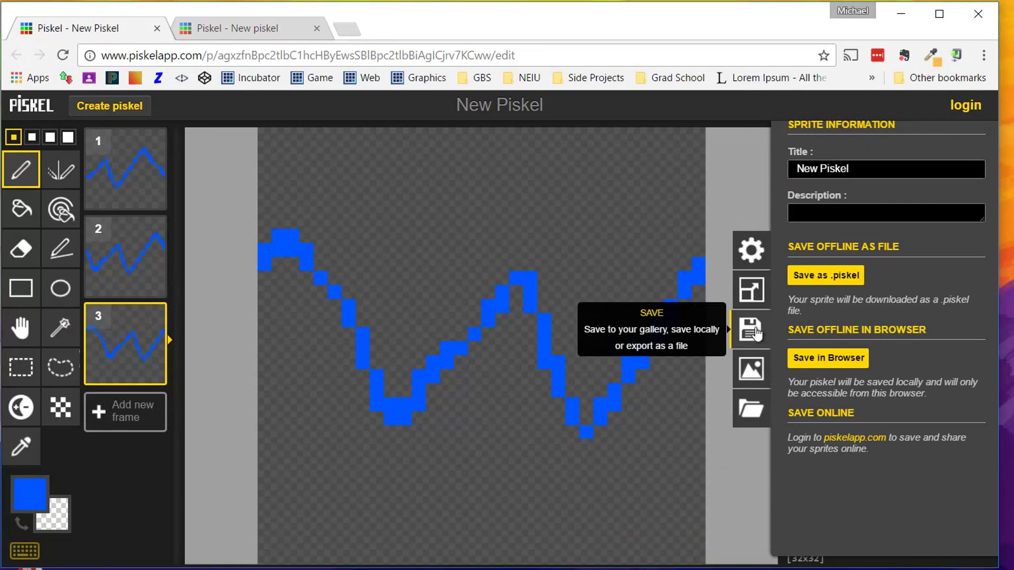
left_click(833, 283)
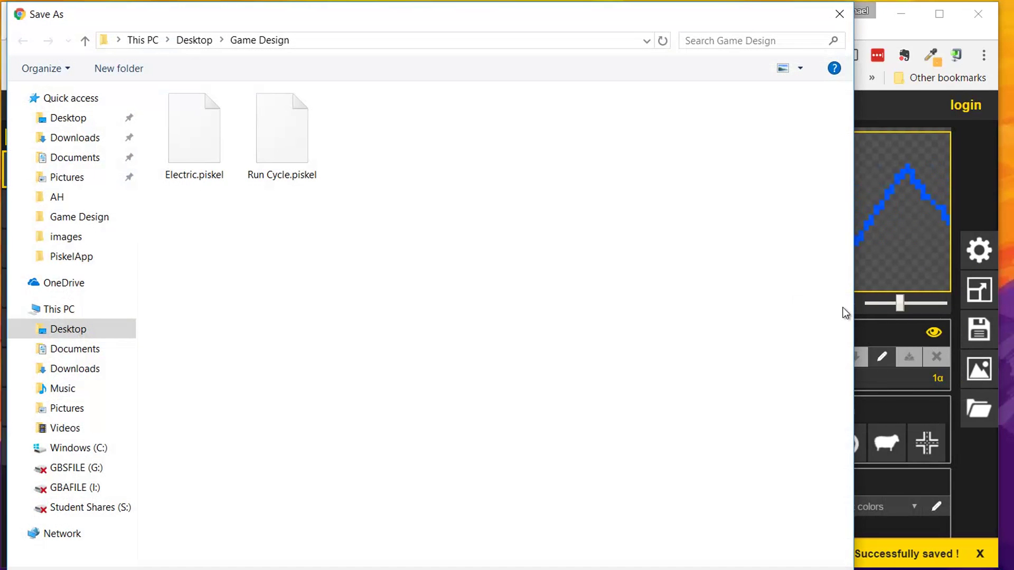
key("Escape")
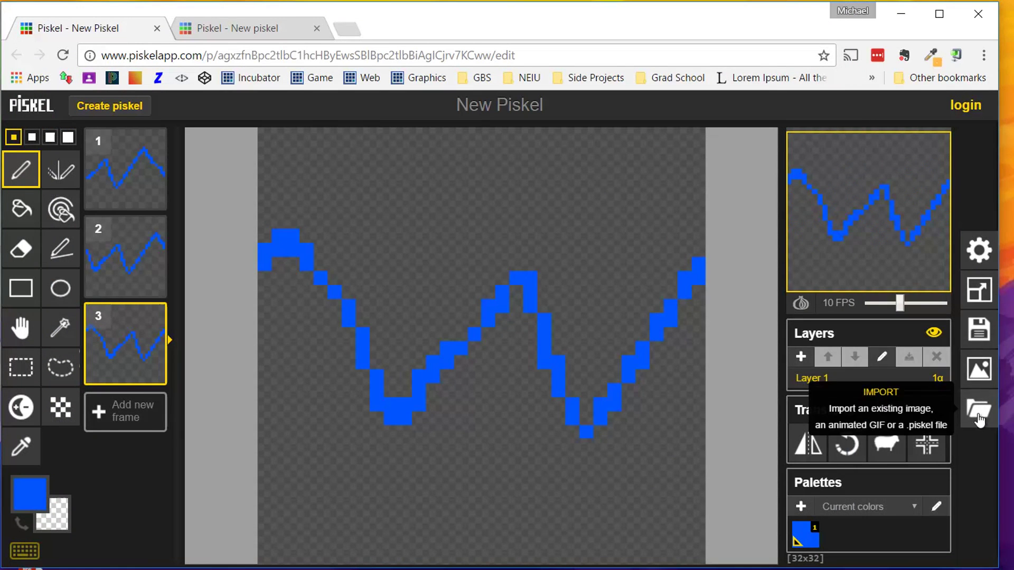
- Set the export scale to 4.0x (128×128) and download the GIF as Electric-Animation.gif
left_click(980, 324)
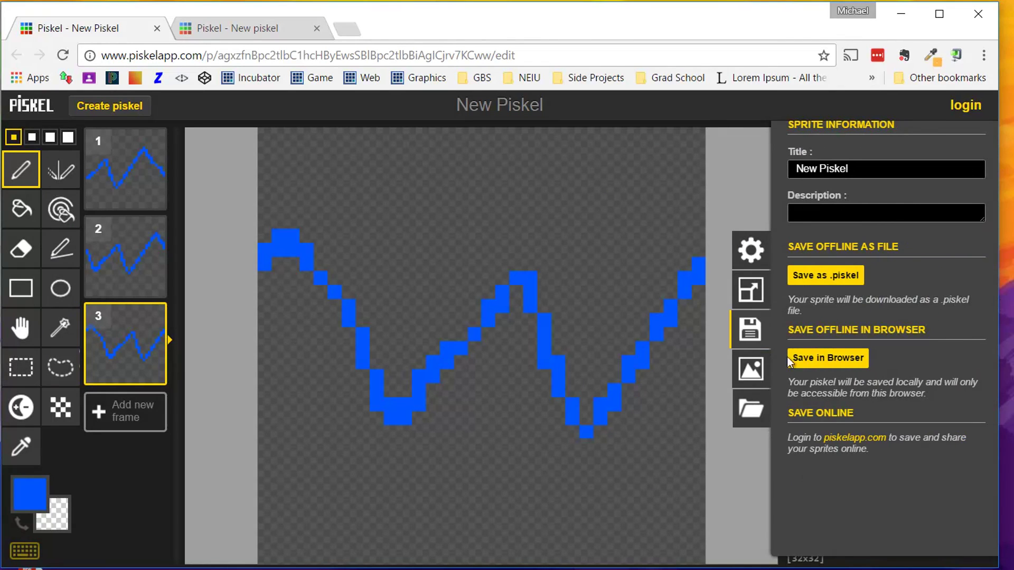
left_click(755, 374)
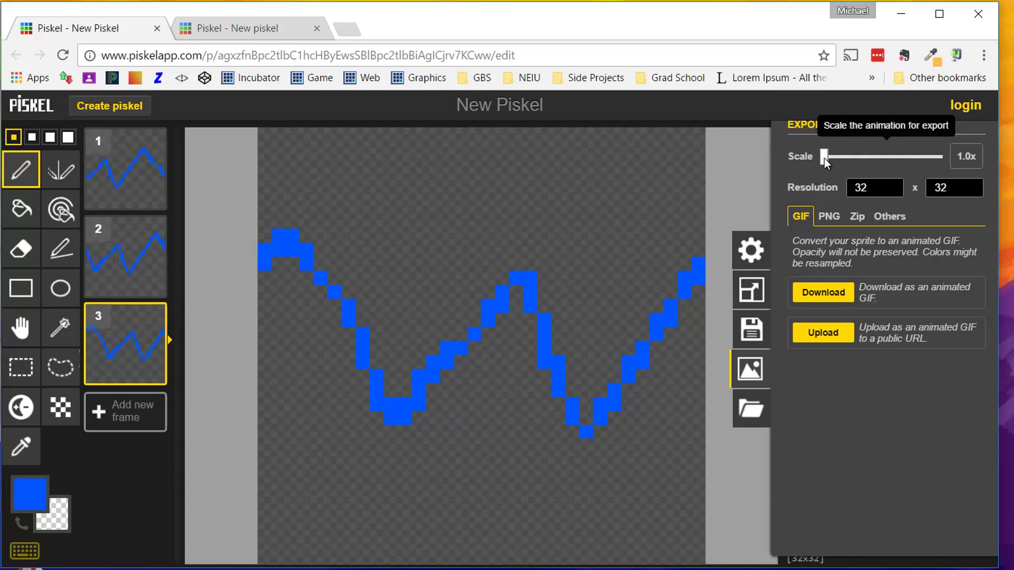
mouse_move(825, 158)
left_mouse_down()
mouse_move(844, 159)
mouse_move(836, 163)
left_mouse_up()
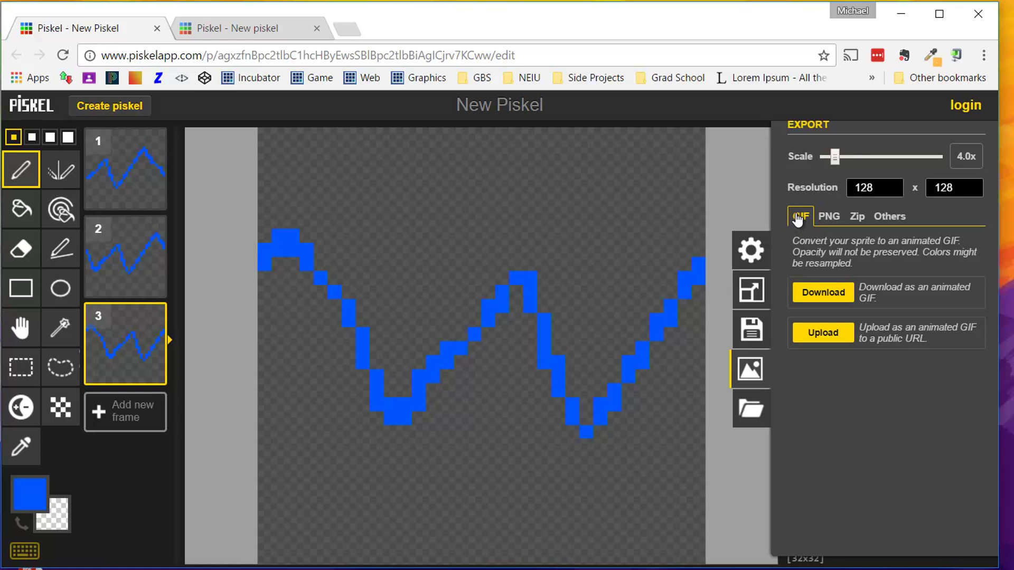
left_click(829, 295)
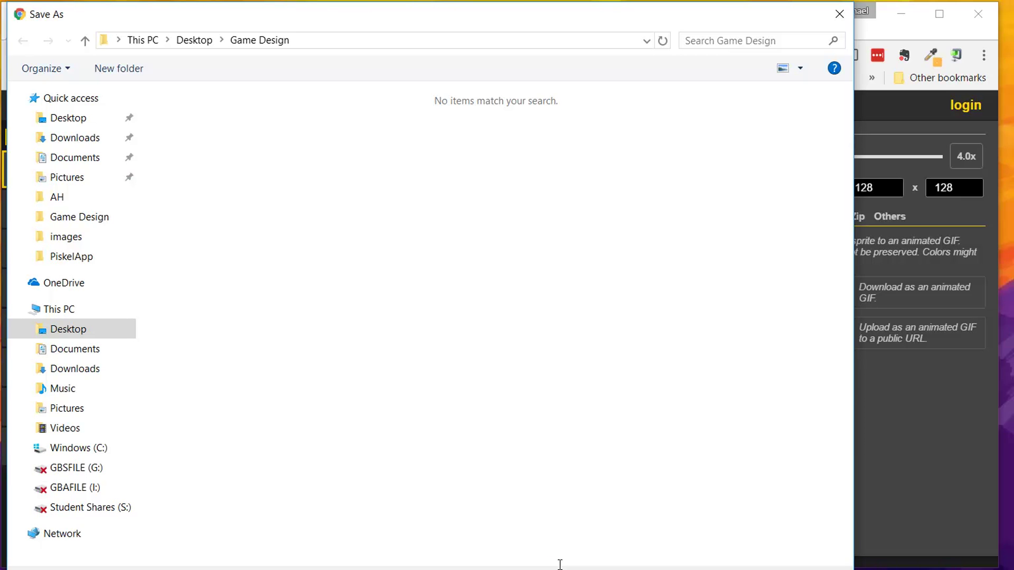
key("Return")
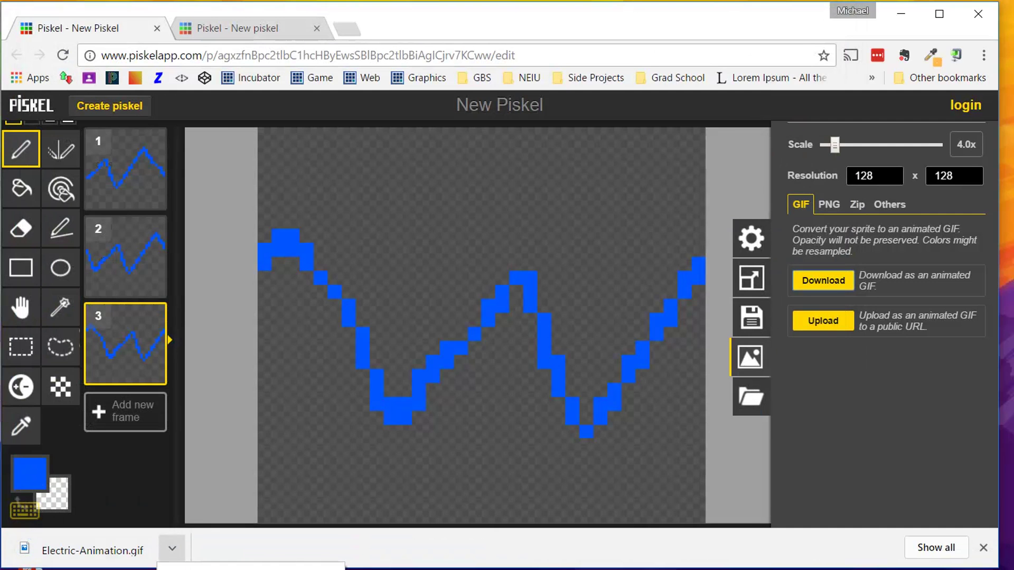
- Reveal Electric-Animation.gif in the Game Design folder and preview it in Photos
left_click(172, 548)
left_click(201, 520)
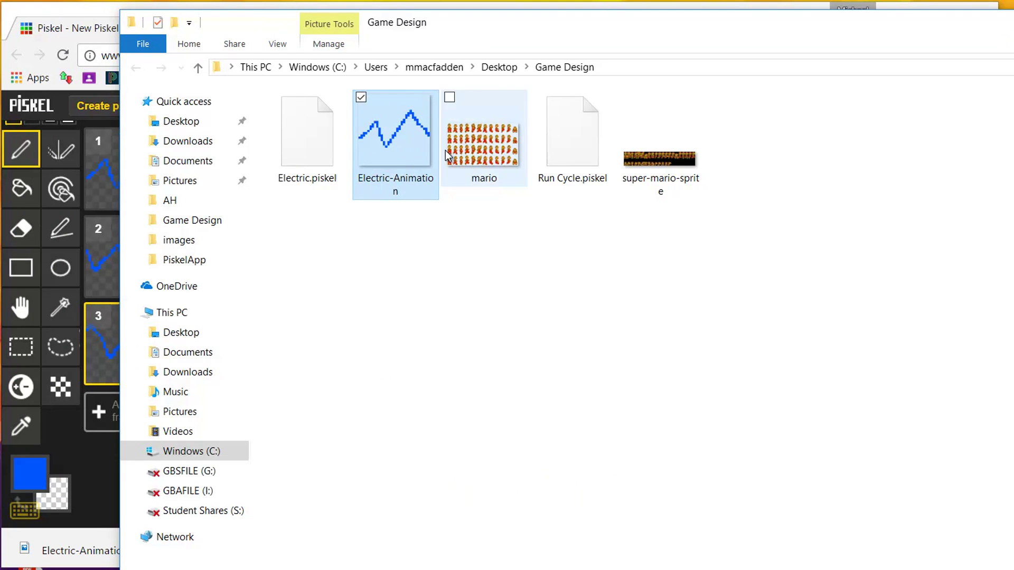
double_click(404, 161)
scroll(622, 465, "down", 2)
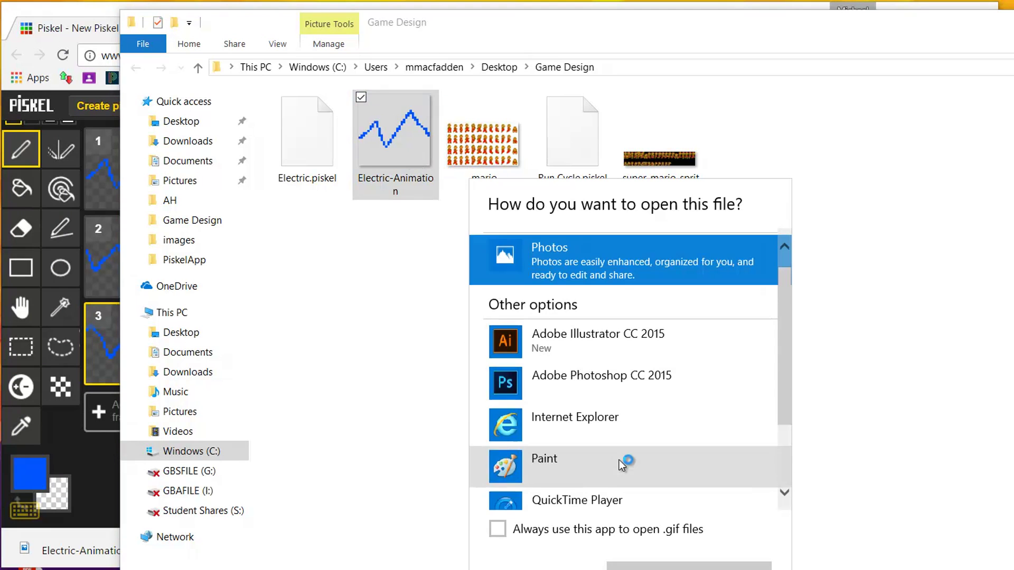
scroll(622, 465, "down", 2)
scroll(687, 423, "up", 4)
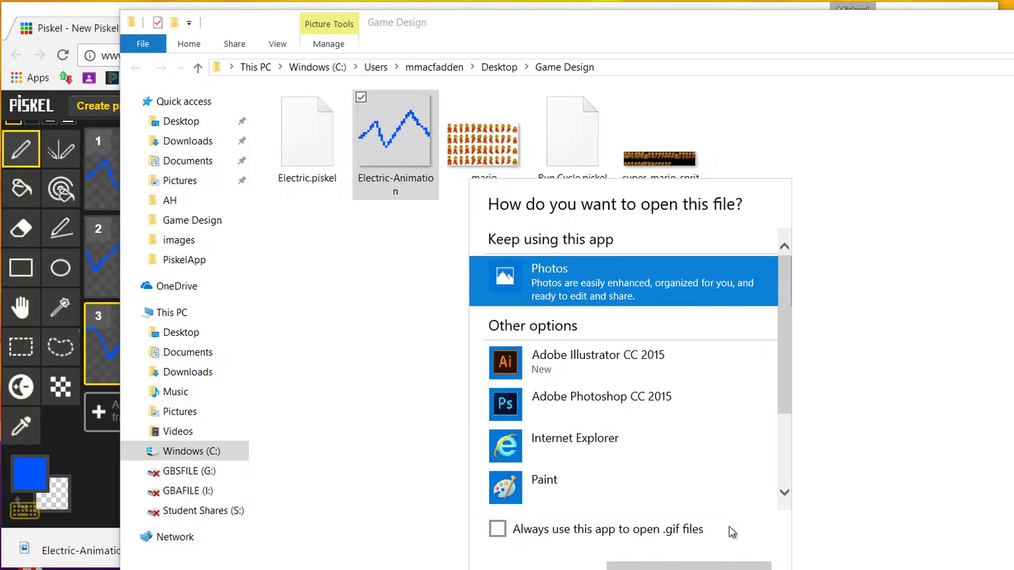
scroll(604, 431, "down", 2)
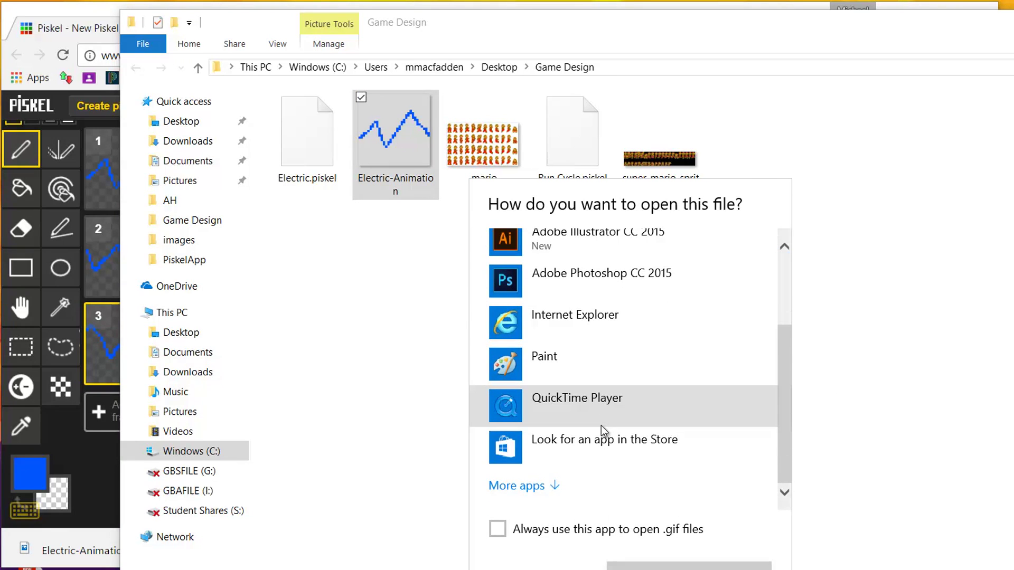
scroll(607, 428, "up", 4)
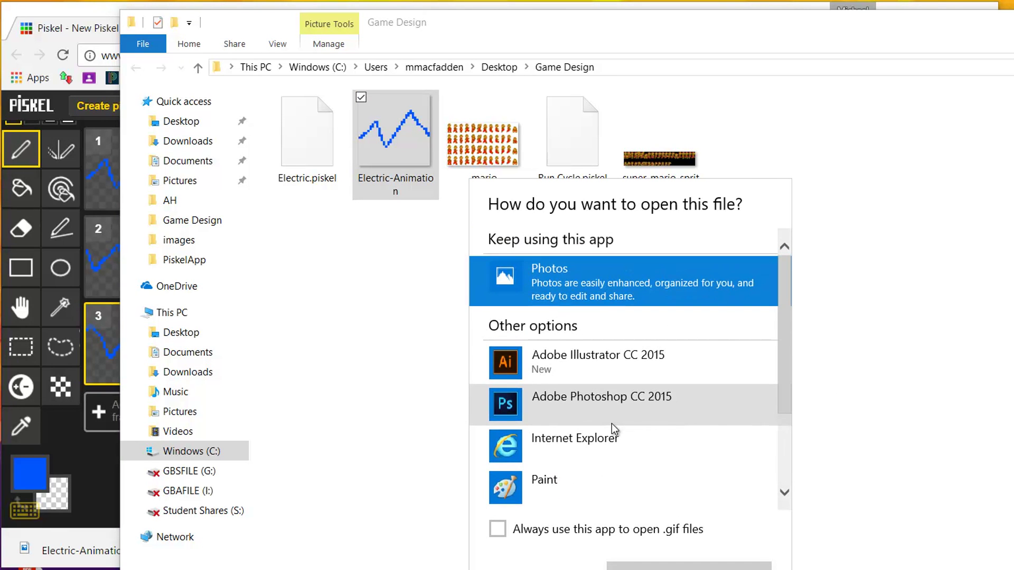
left_click(588, 283)
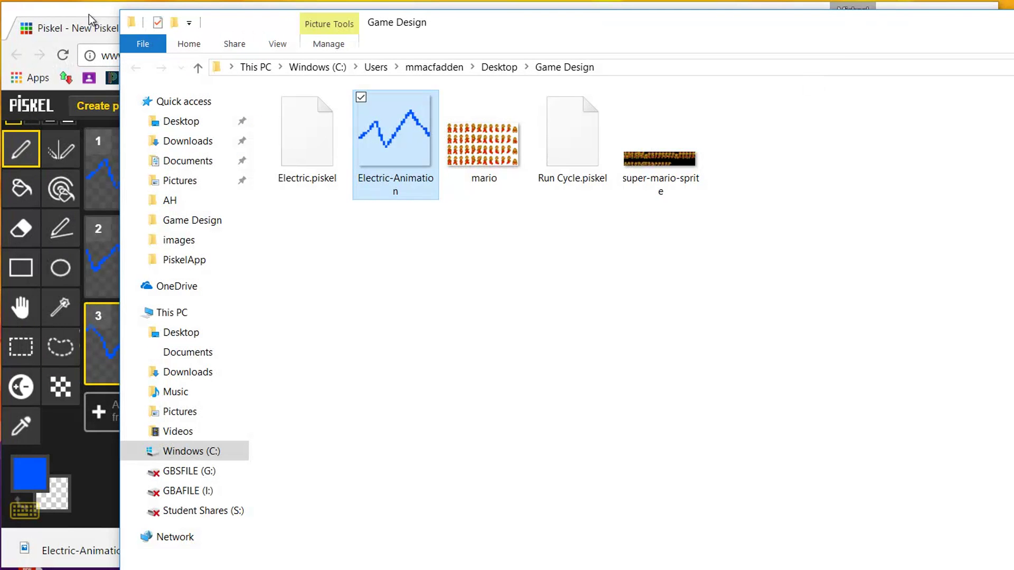
- Switch to the Run Cycle sprite's tab and view its frames 2 and 3
left_click(95, 14)
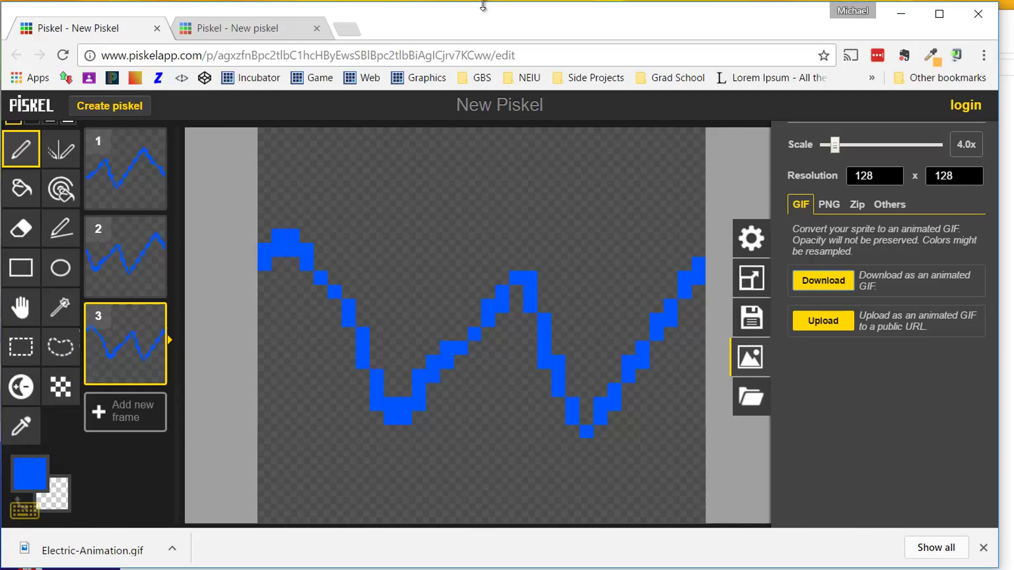
left_click(229, 31)
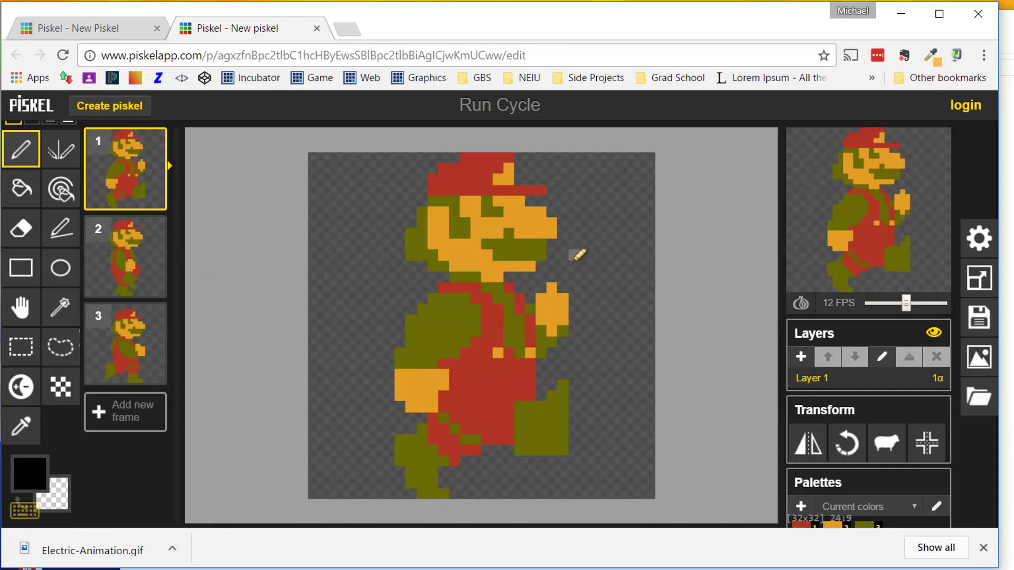
left_click(123, 273)
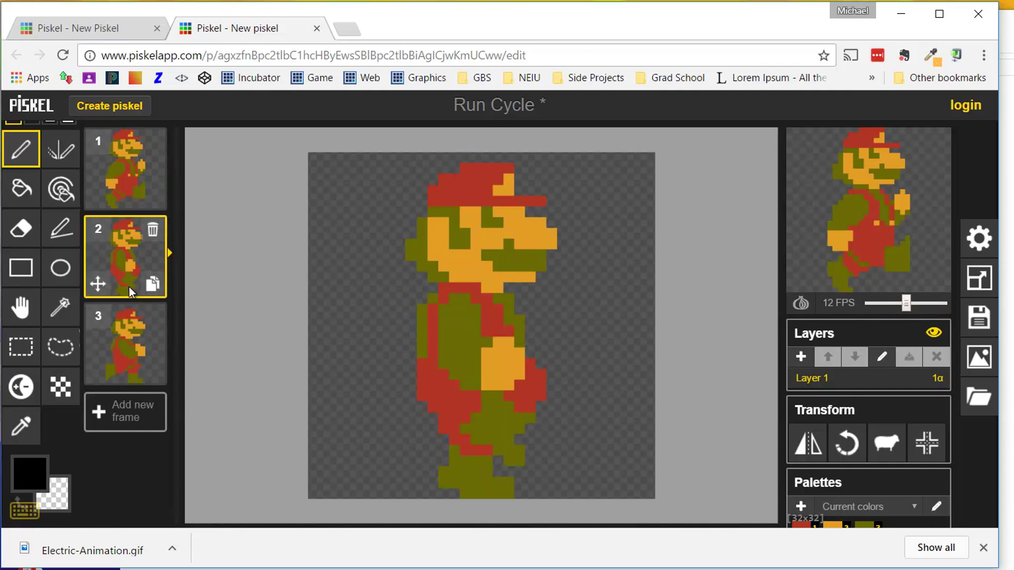
left_click(137, 354)
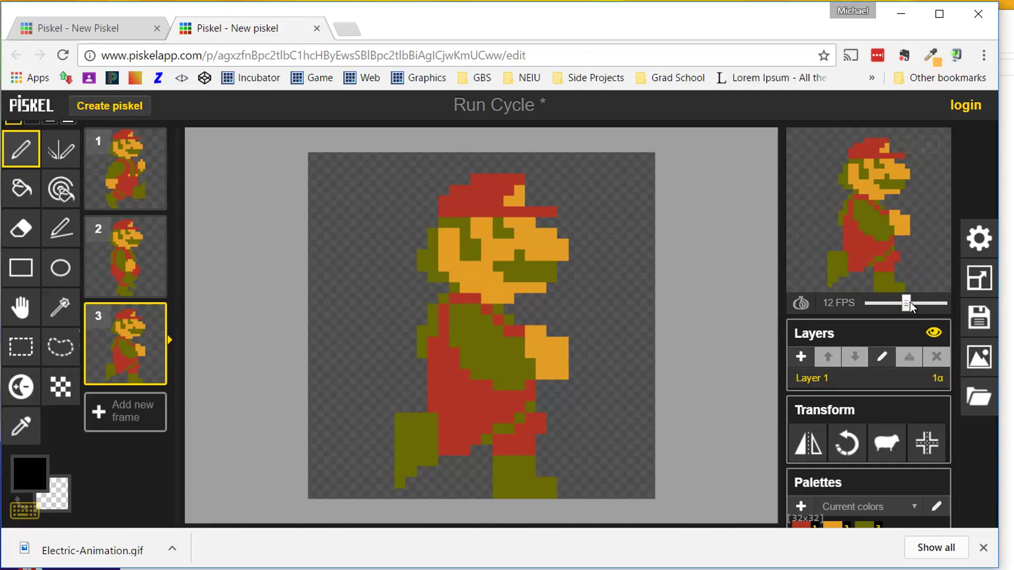
- Pause the preview at 0 FPS, step back to frames 2 and 1, then set 6 FPS
left_click_drag(906, 303, 868, 303)
left_click(128, 268)
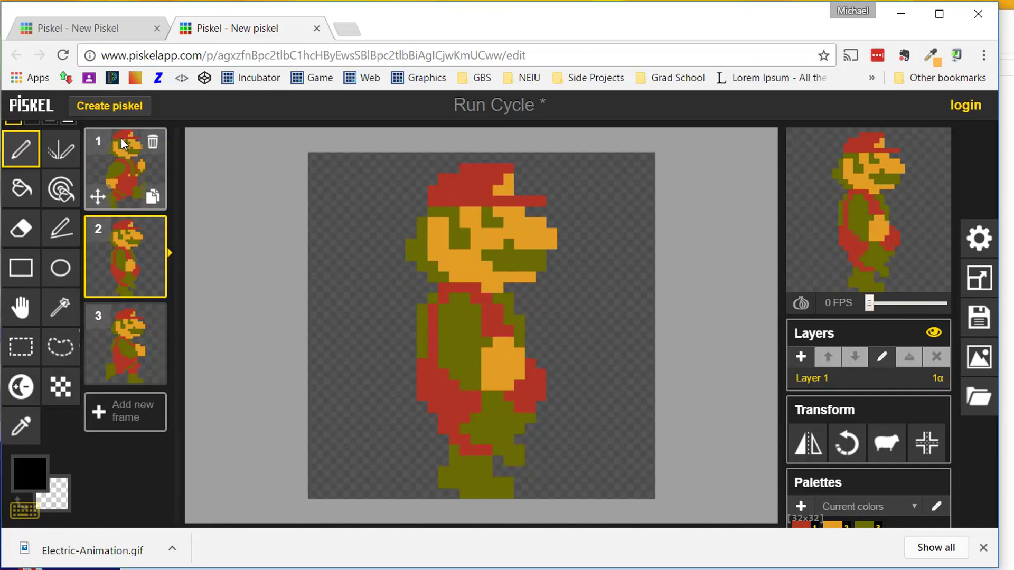
left_click(122, 139)
left_click_drag(869, 304, 908, 302)
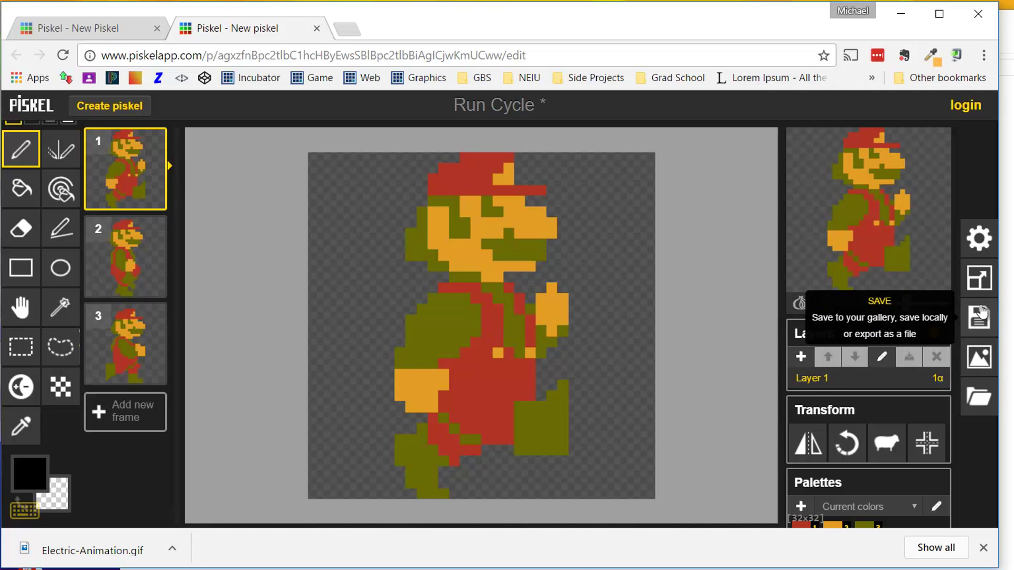
- Show Run Cycle's animated GIF export settings at 4.0x scale, 128×128
left_click(981, 357)
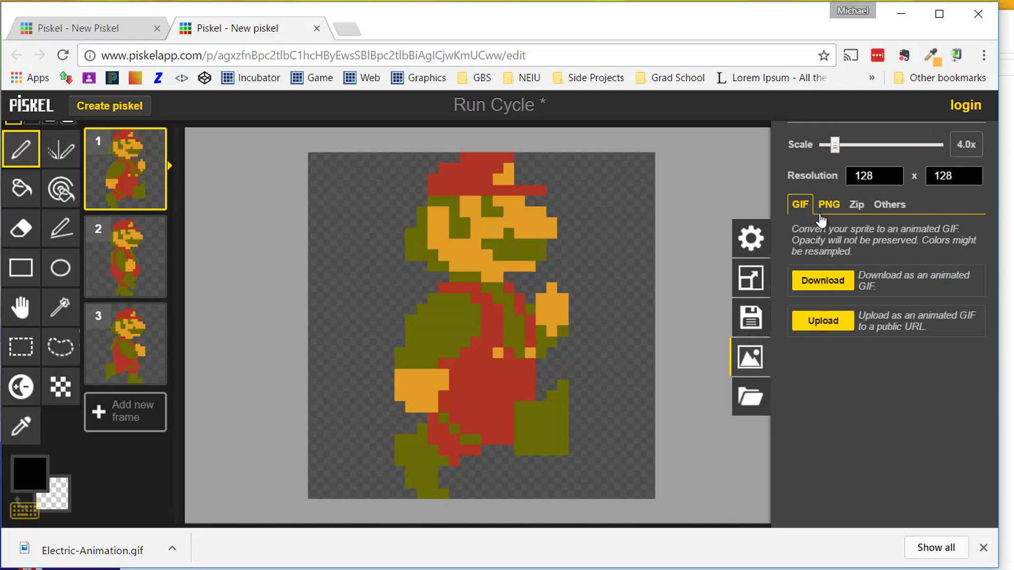